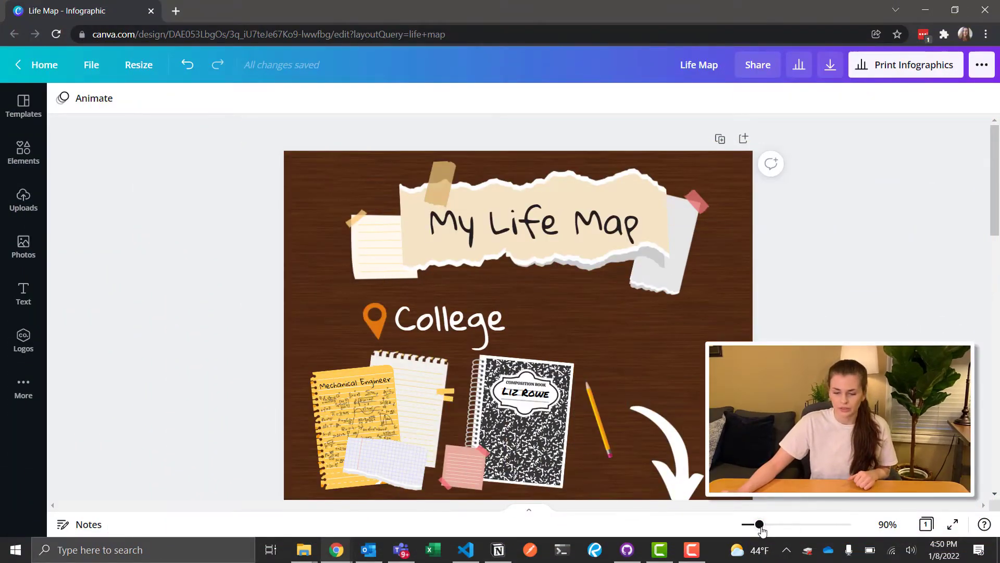
# Step: Zoom out to view the whole infographic, then set the design zoom to 85%
pyautogui.moveTo(761, 530); pyautogui.dragTo(748, 527)
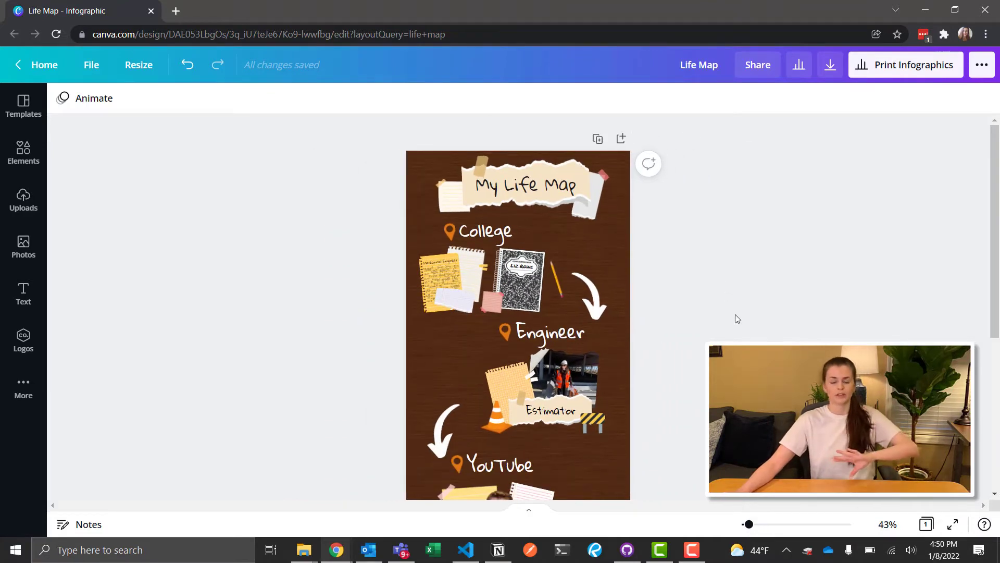
pyautogui.scroll(-5, 730, 327)
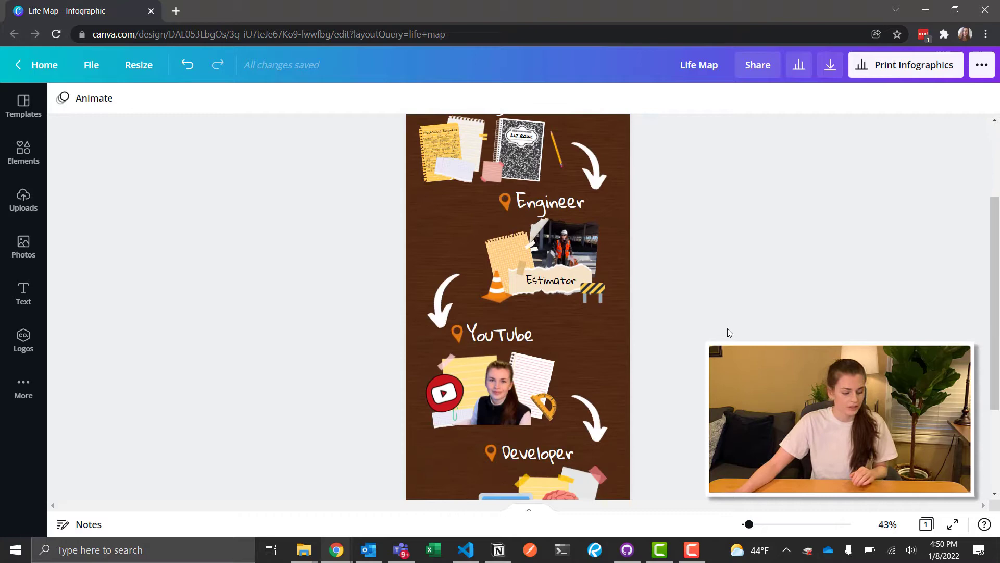
pyautogui.scroll(5, 727, 331)
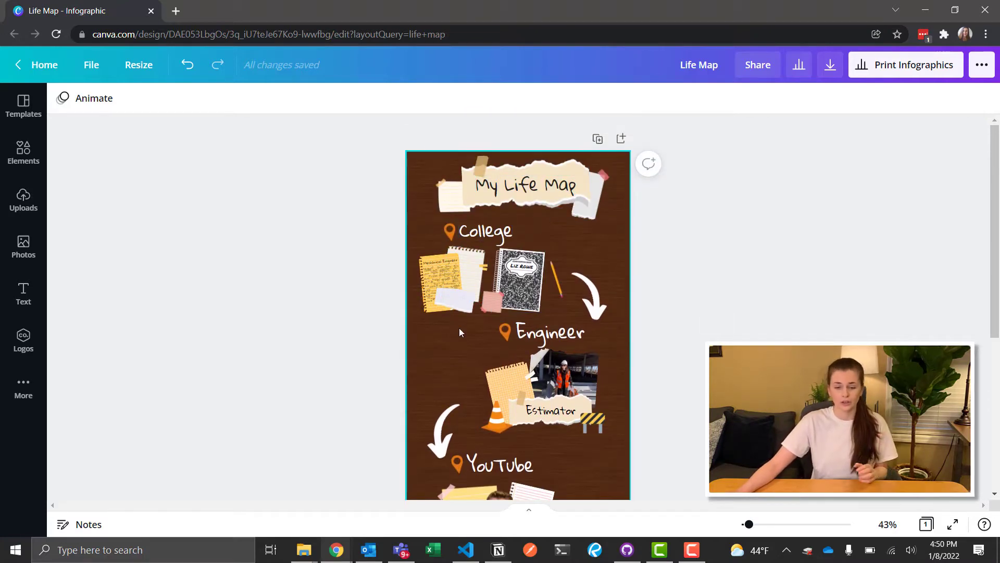
pyautogui.scroll(-2, 534, 381)
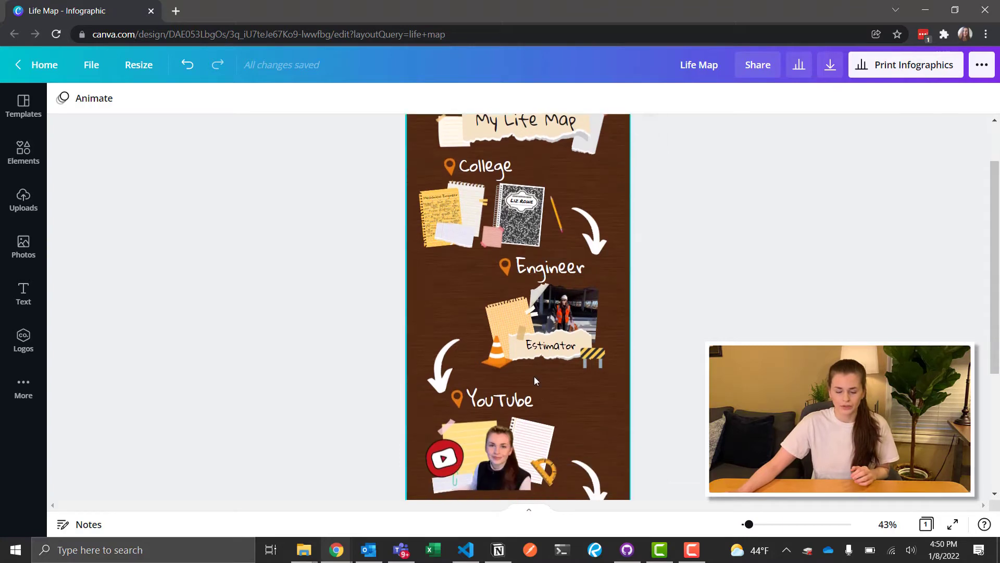
pyautogui.scroll(-5, 520, 373)
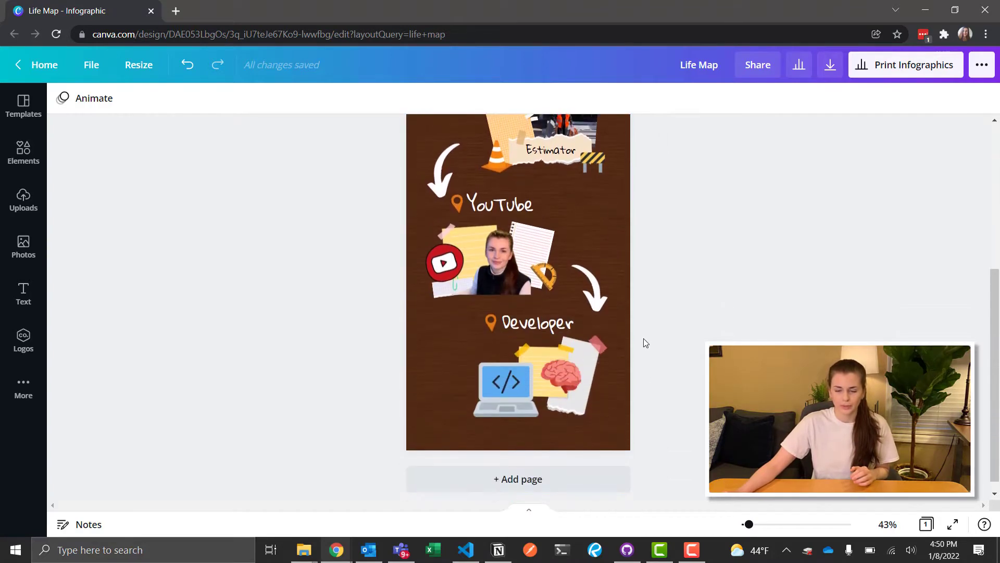
pyautogui.scroll(7, 645, 343)
pyautogui.moveTo(752, 526); pyautogui.dragTo(764, 525)
pyautogui.scroll(5, 686, 402)
pyautogui.scroll(-3, 686, 406)
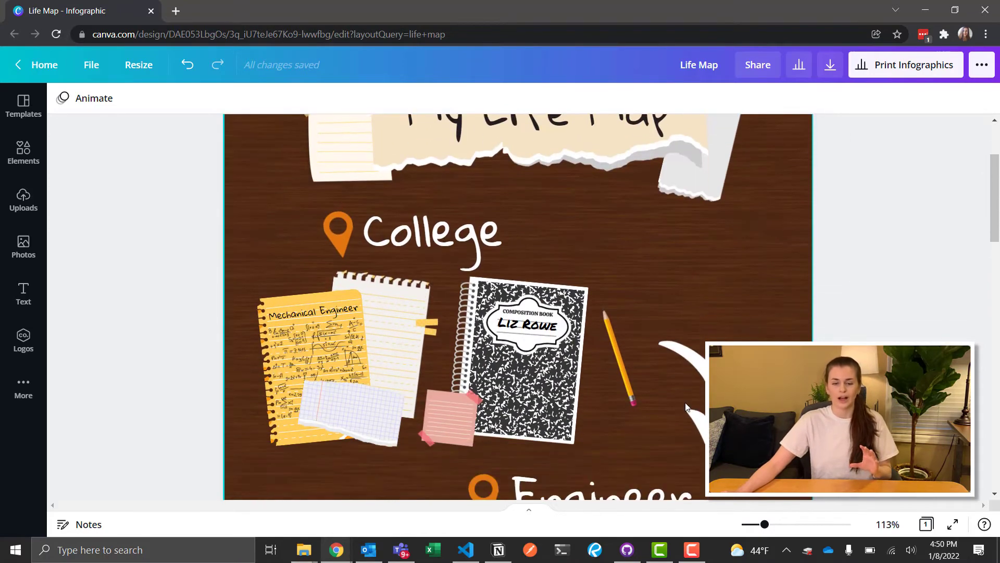
pyautogui.scroll(2, 679, 401)
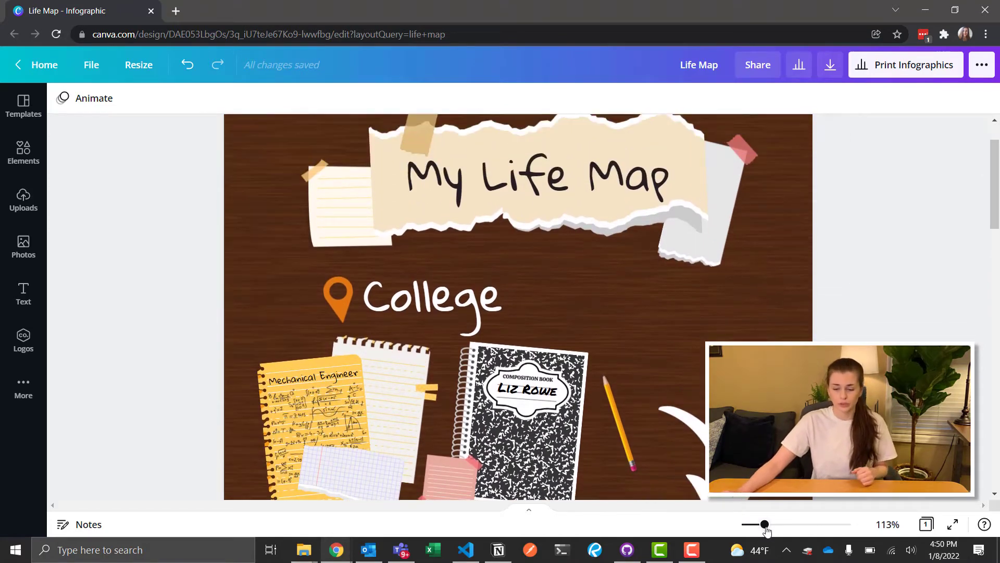
pyautogui.moveTo(766, 526); pyautogui.dragTo(758, 525)
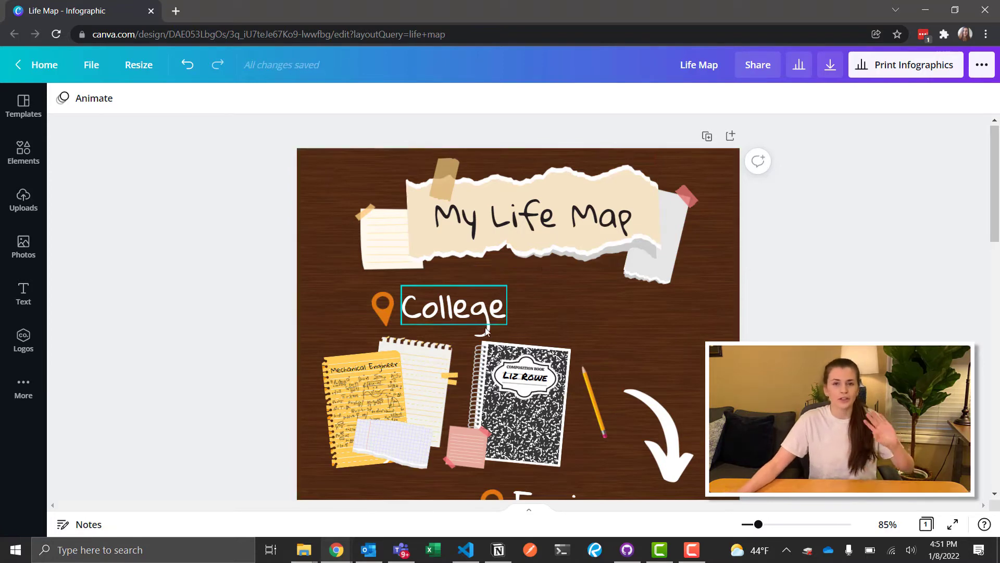
# Step: Scroll through the design, briefly zooming in on the Estimator photo before returning to 85%
pyautogui.scroll(-1, 545, 329)
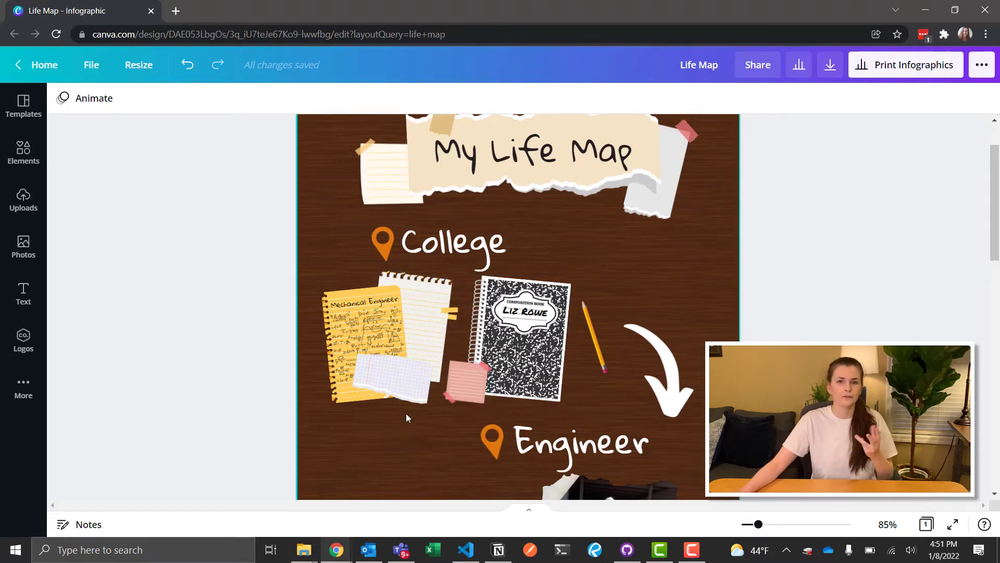
pyautogui.scroll(-4, 651, 412)
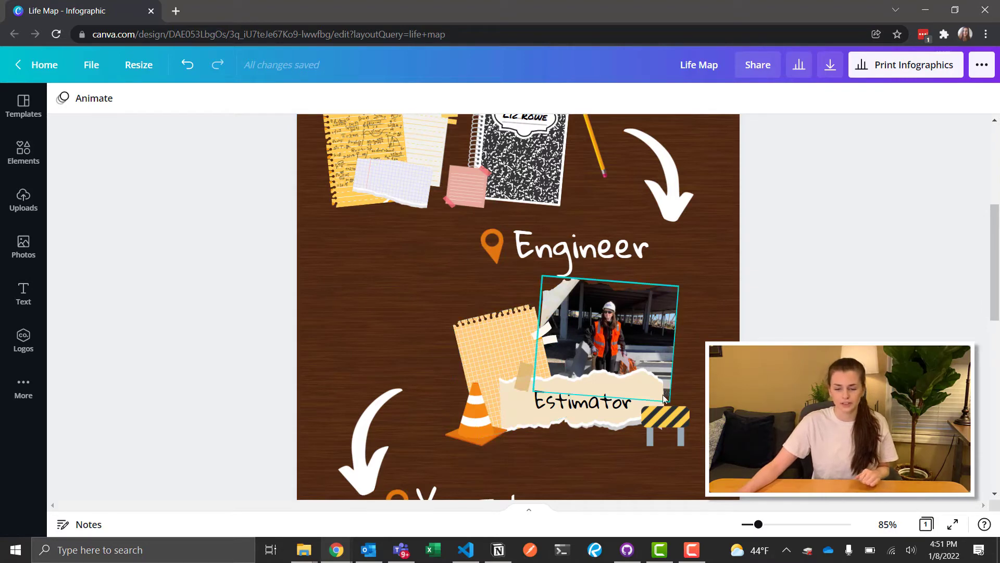
pyautogui.moveTo(759, 525); pyautogui.dragTo(775, 526)
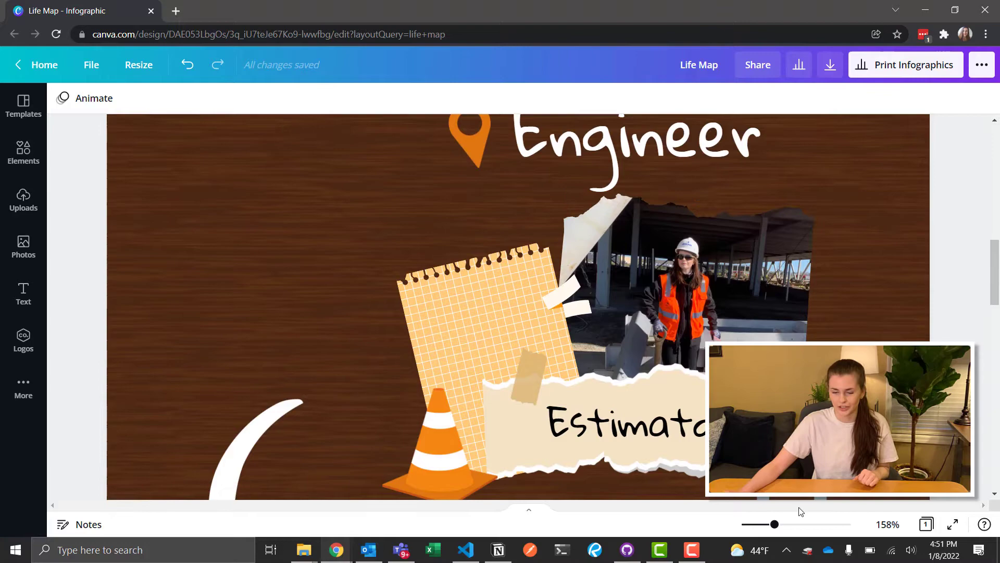
pyautogui.moveTo(774, 526); pyautogui.dragTo(759, 526)
pyautogui.scroll(-3, 657, 371)
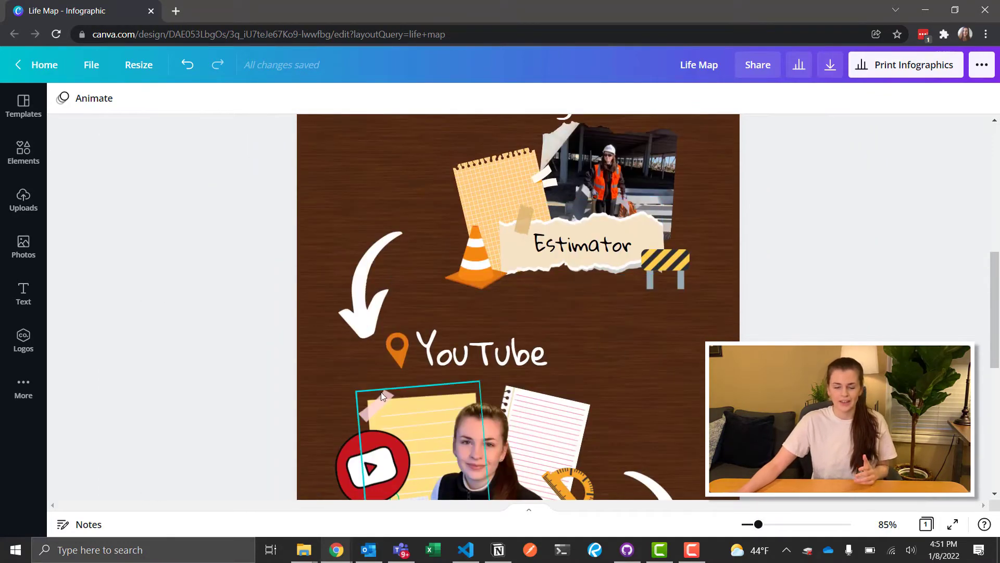
pyautogui.scroll(-1, 493, 383)
pyautogui.scroll(-1, 493, 383)
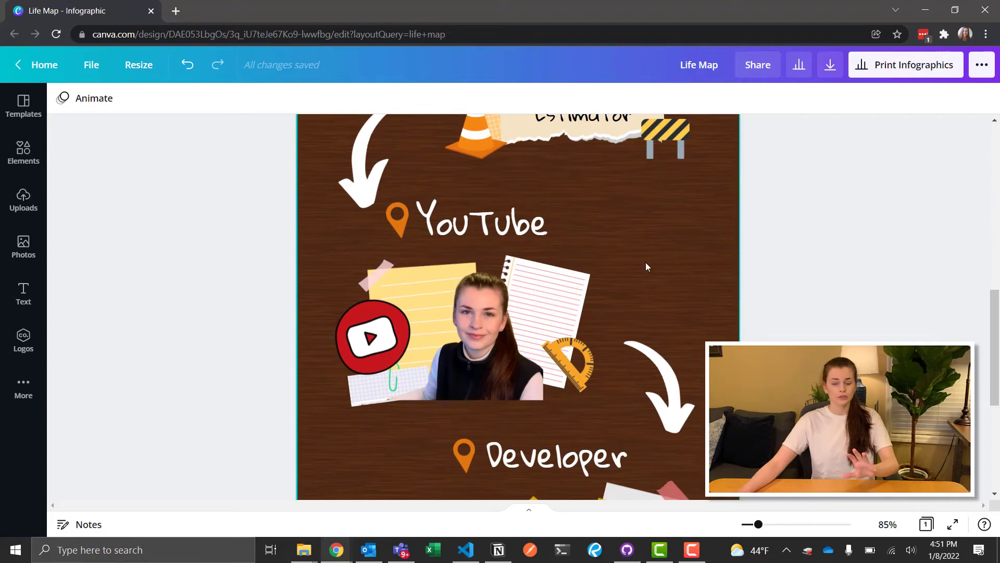
pyautogui.scroll(-3, 661, 198)
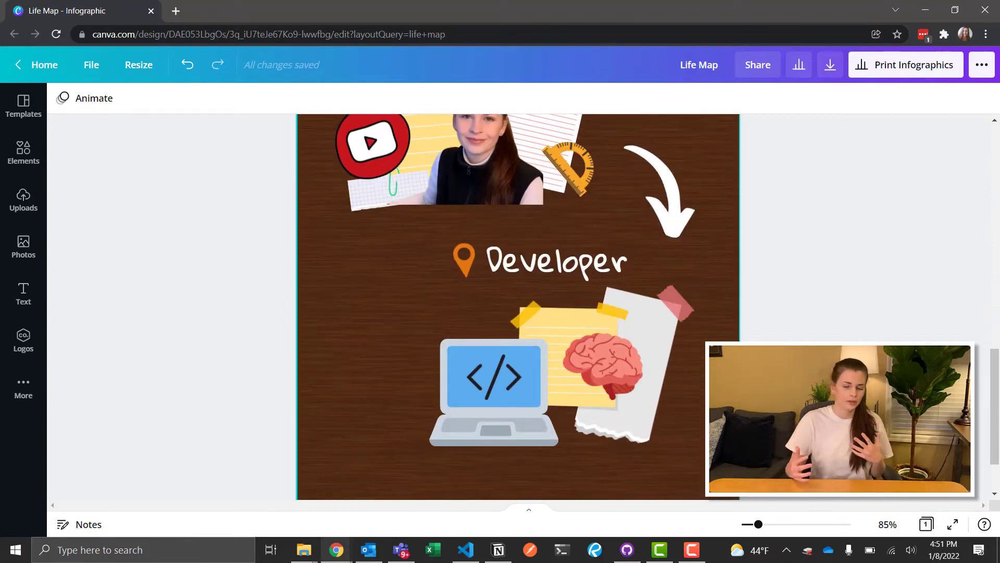
pyautogui.scroll(10, 699, 339)
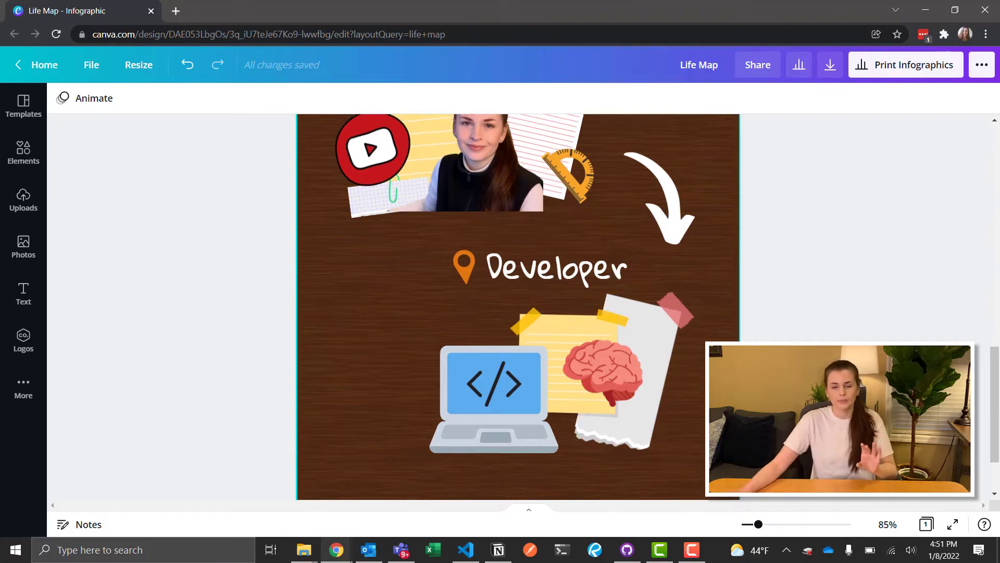
pyautogui.scroll(2, 518, 307)
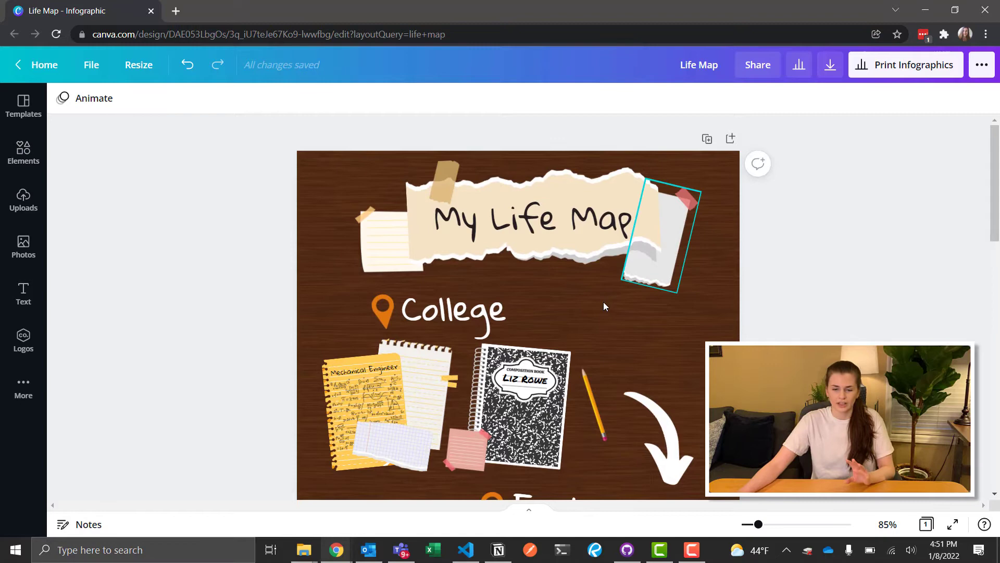
# Step: Search the Elements library for 'music' graphics
pyautogui.click(23, 155)
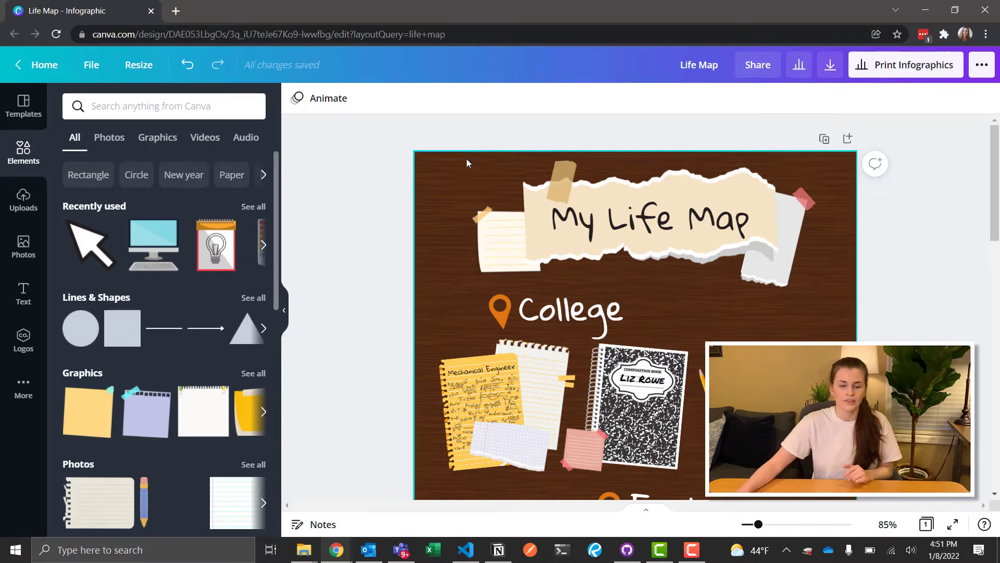
pyautogui.click(196, 107)
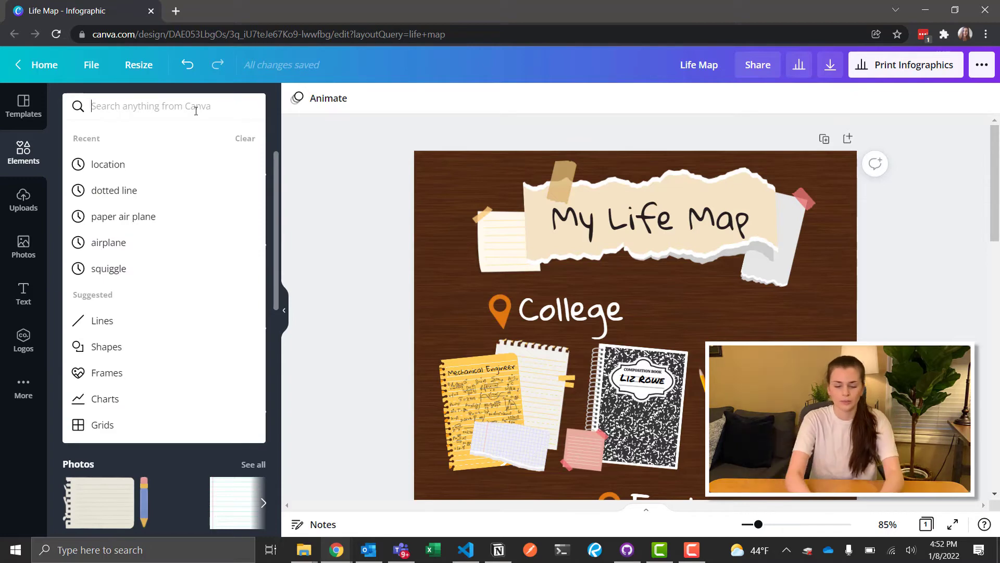
pyautogui.write('music')
pyautogui.press('Return')
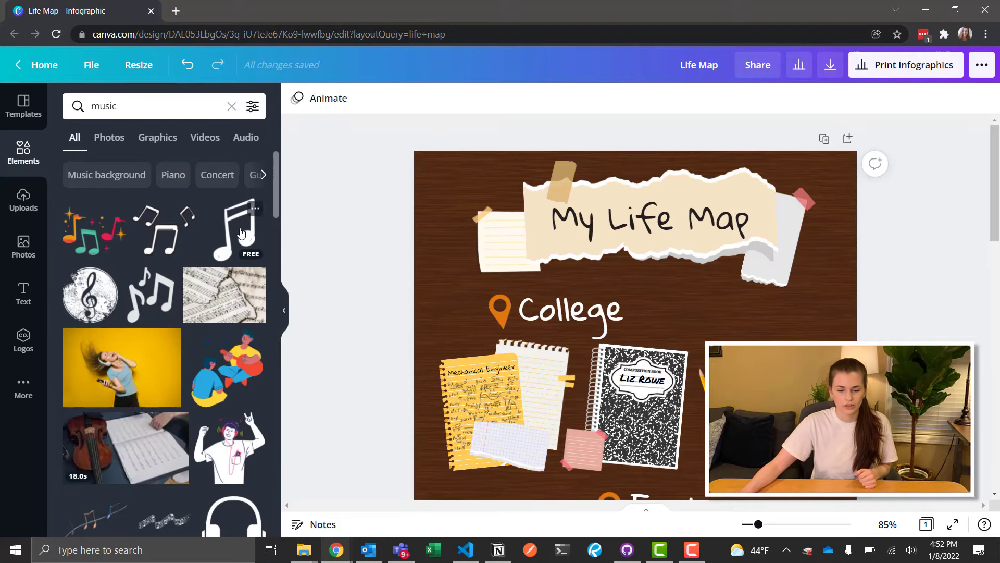
pyautogui.scroll(-3, 181, 367)
pyautogui.scroll(3, 181, 354)
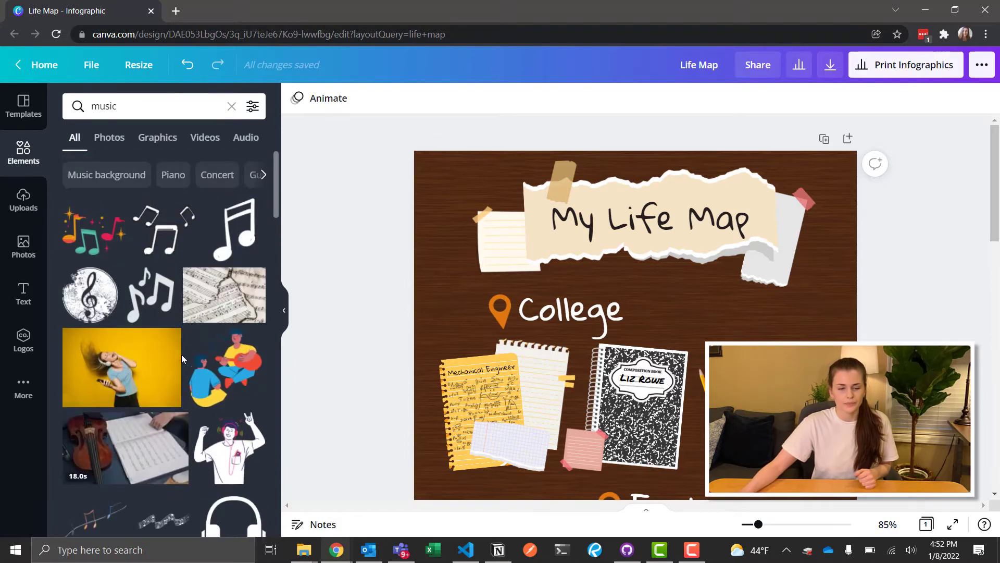
# Step: Replace the search with 'marketing', then hide the Elements panel to widen the canvas
pyautogui.click(231, 105)
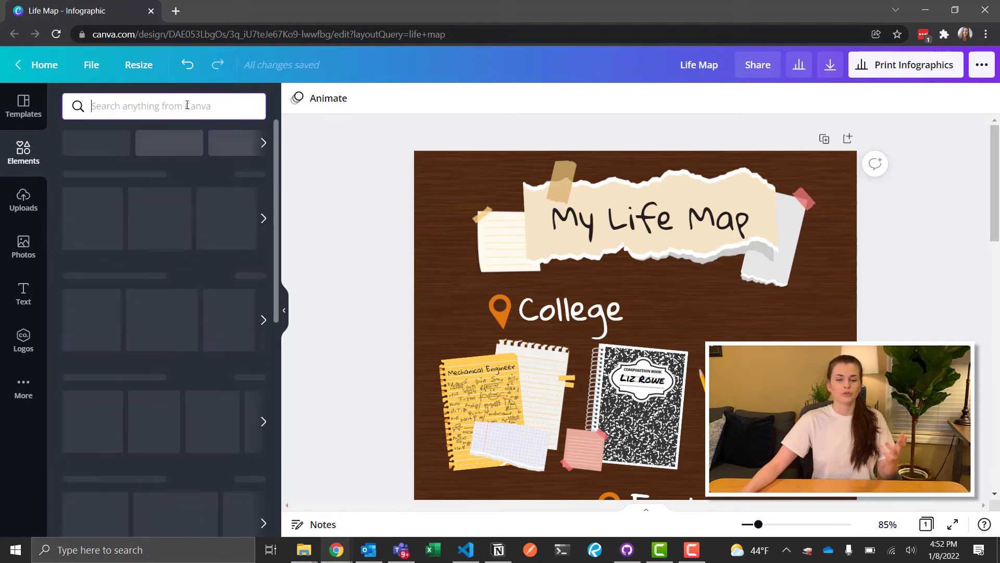
pyautogui.click(128, 106)
pyautogui.write('marketing')
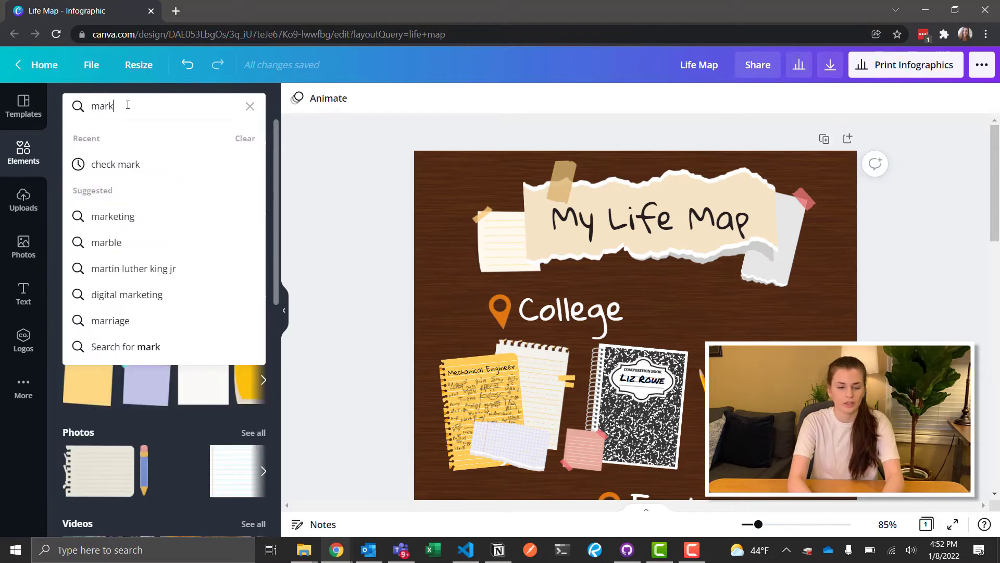
pyautogui.press('Return')
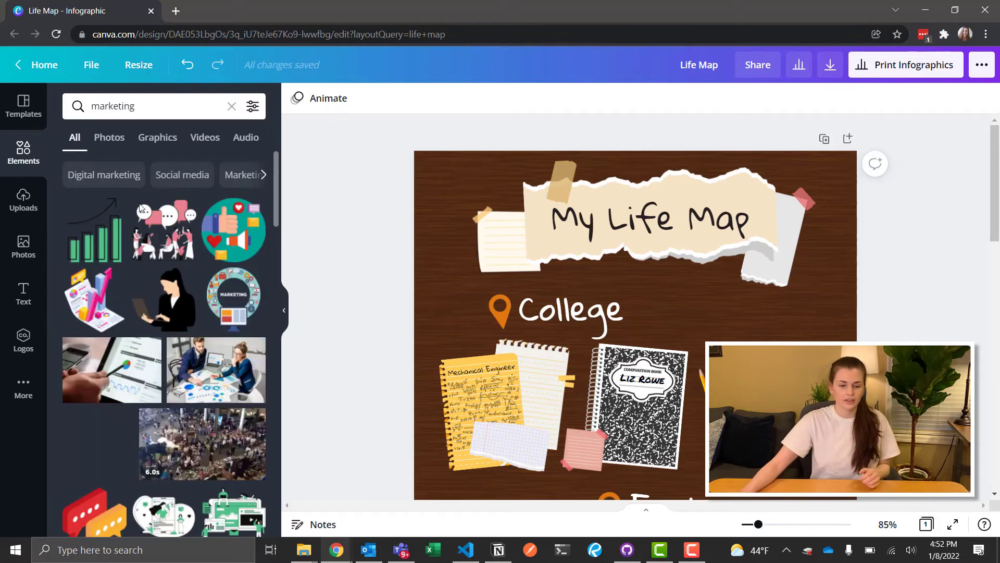
pyautogui.click(284, 310)
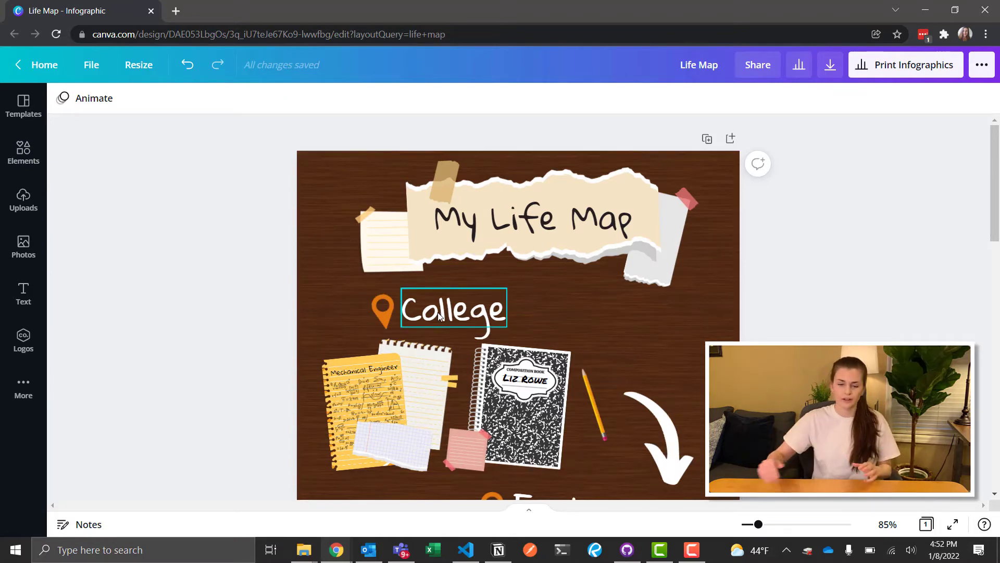
pyautogui.scroll(-13, 605, 351)
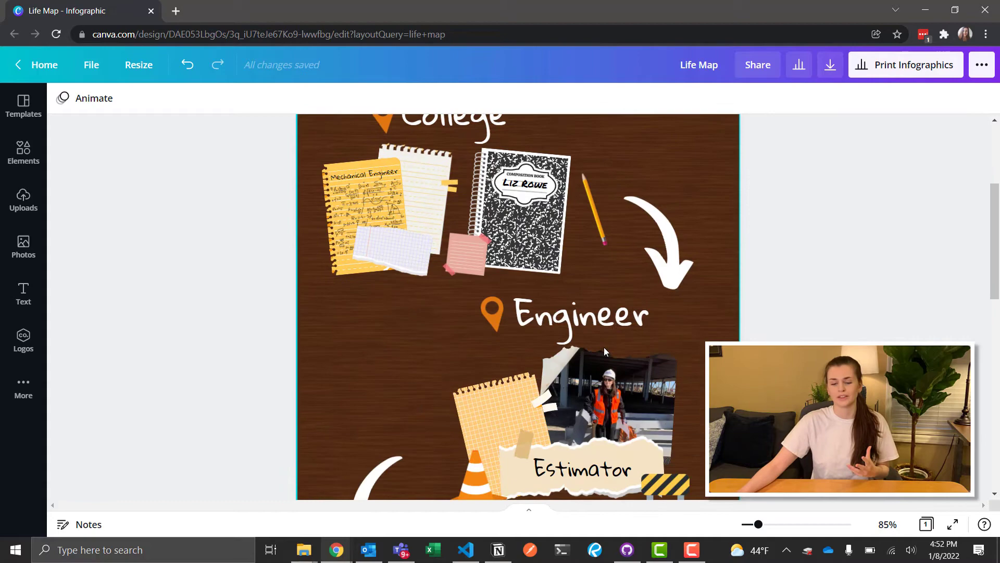
pyautogui.scroll(-3, 518, 307)
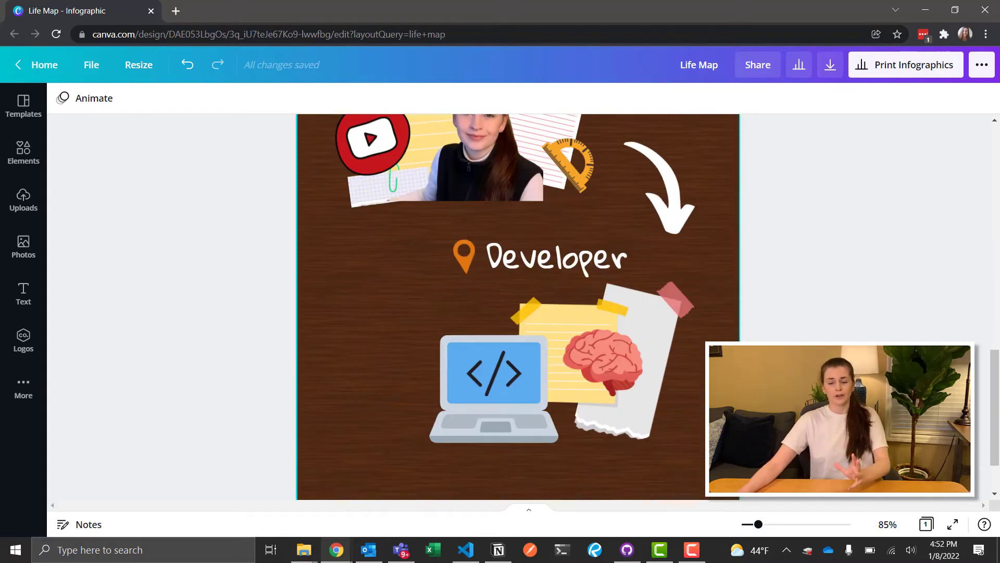
pyautogui.scroll(8, 518, 307)
pyautogui.scroll(5, 518, 308)
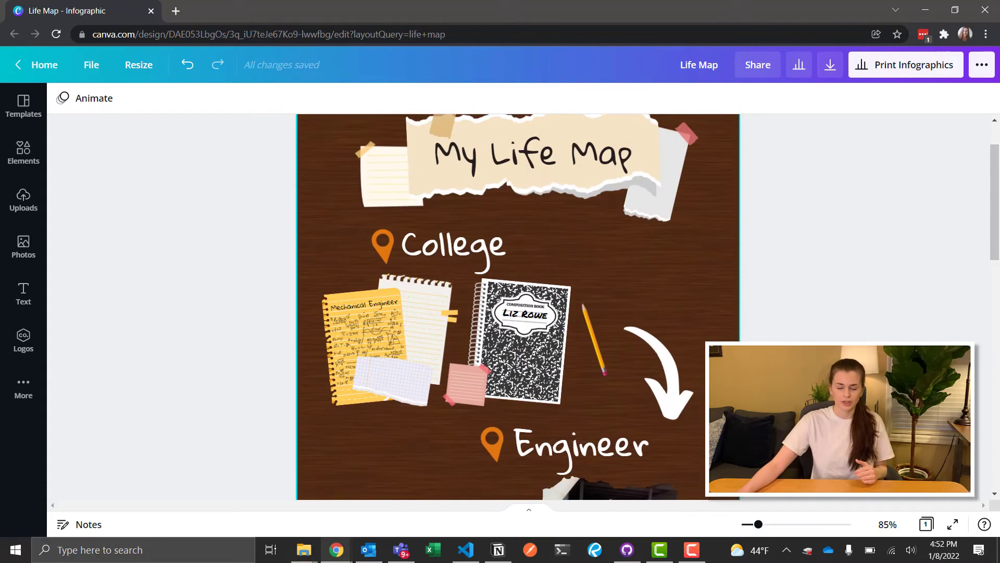
pyautogui.scroll(1, 702, 403)
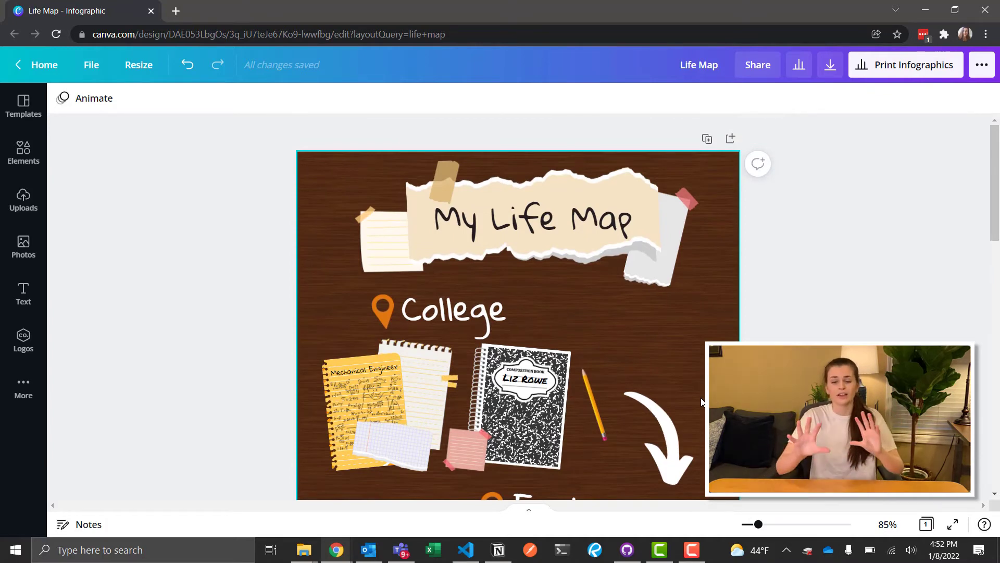
pyautogui.scroll(-2, 695, 374)
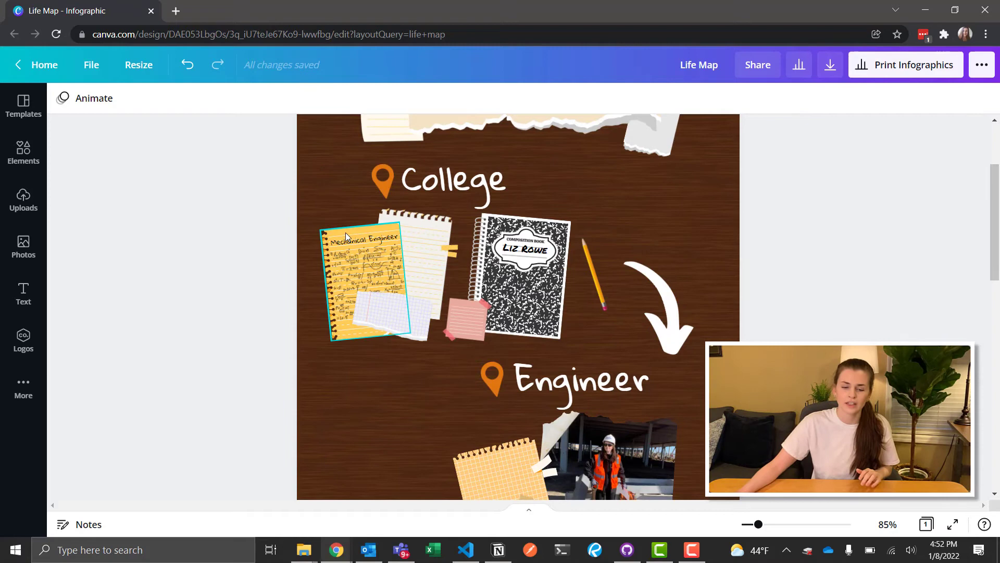
pyautogui.scroll(-1, 576, 286)
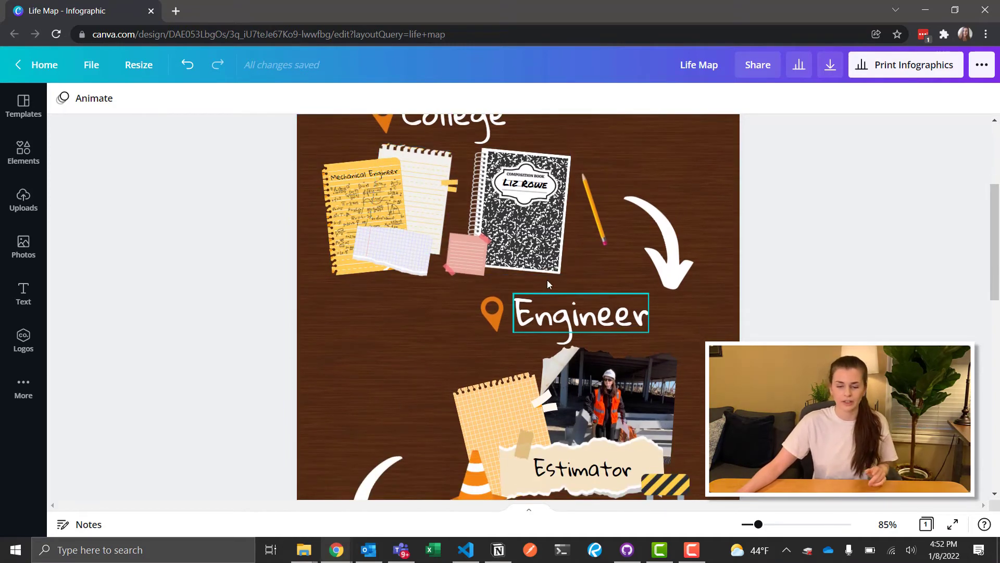
pyautogui.scroll(-2, 547, 280)
pyautogui.scroll(-1, 547, 281)
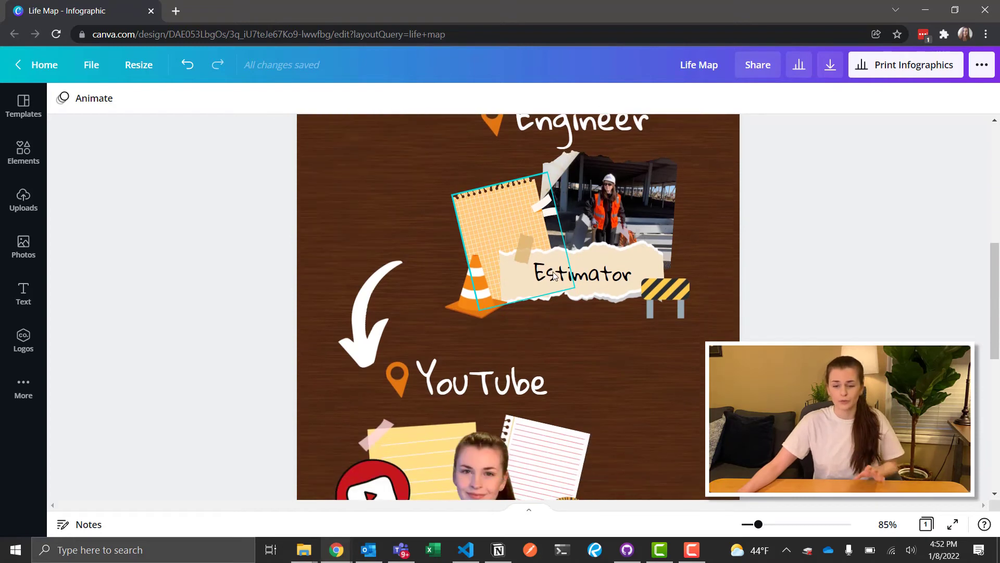
pyautogui.click(663, 288)
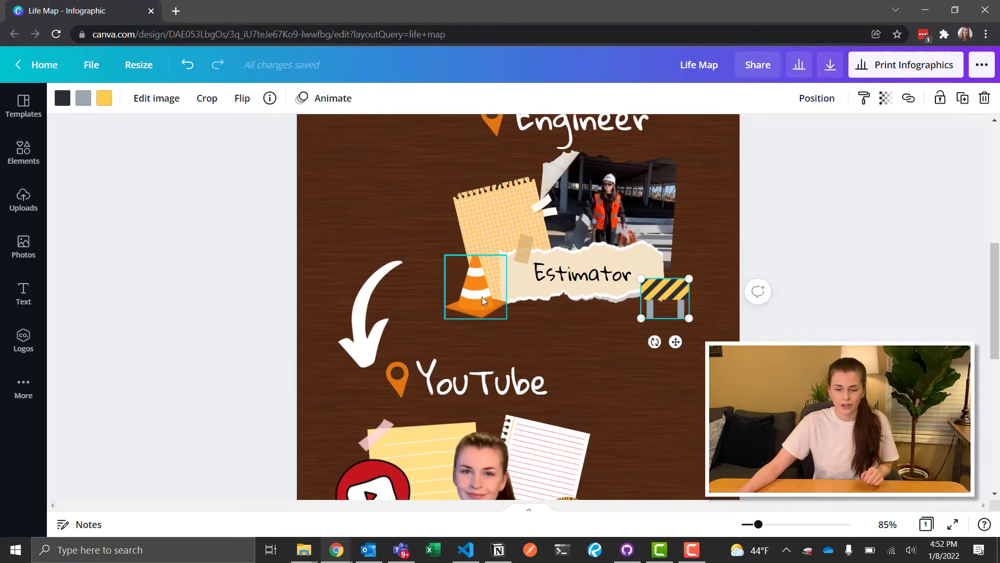
pyautogui.click(482, 296)
pyautogui.scroll(-4, 605, 389)
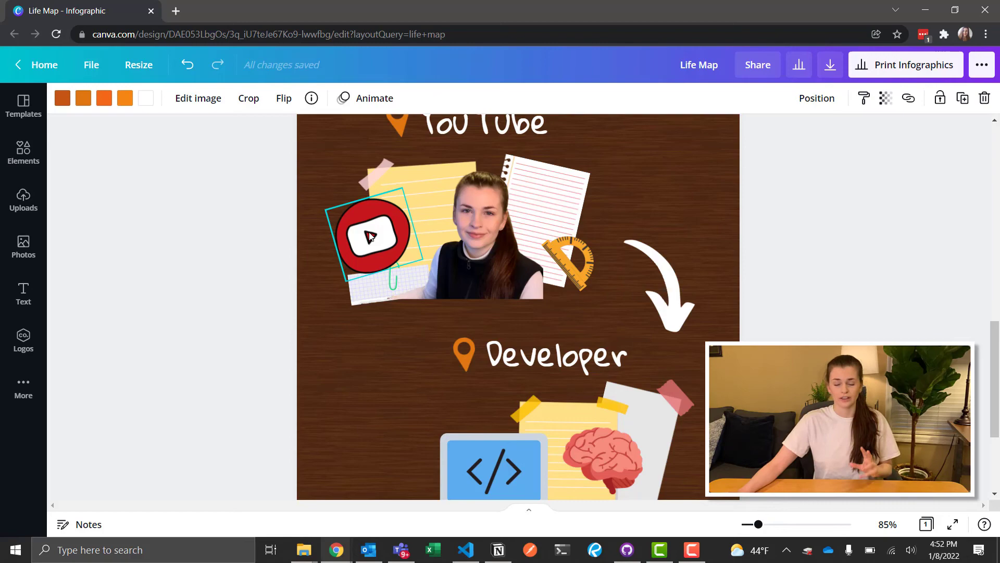
pyautogui.scroll(-3, 532, 330)
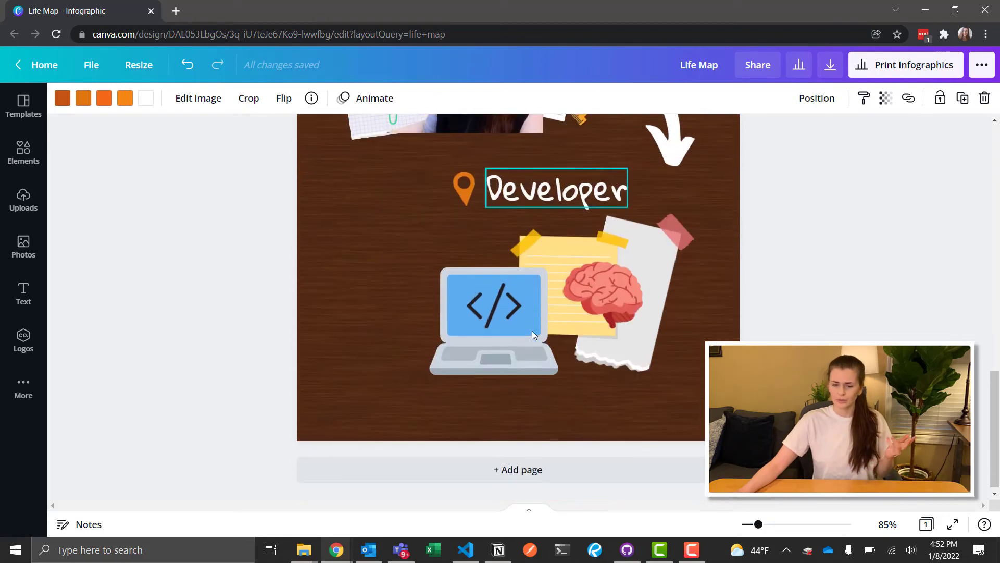
pyautogui.scroll(2, 599, 342)
pyautogui.scroll(10, 599, 343)
pyautogui.click(599, 342)
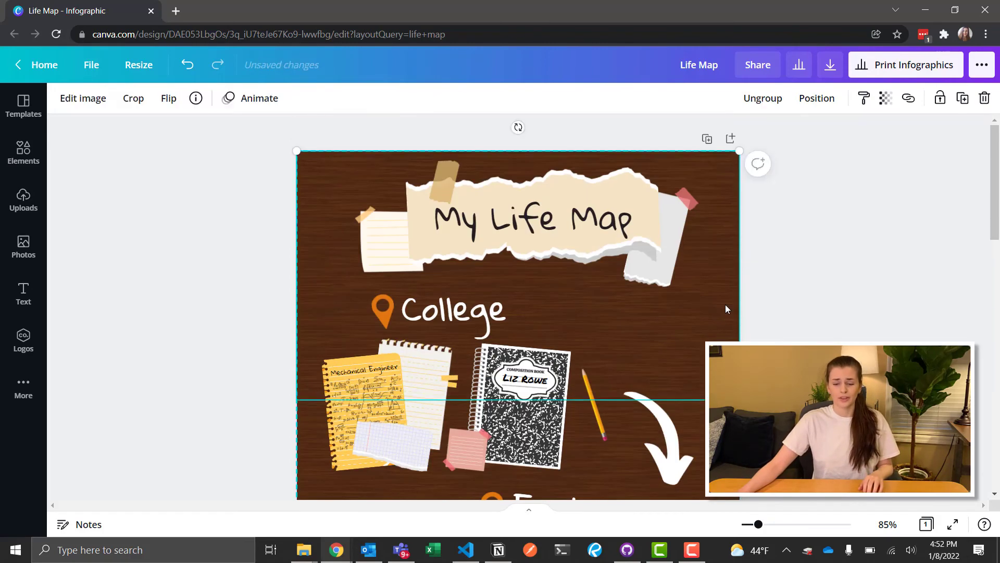
pyautogui.press('Escape')
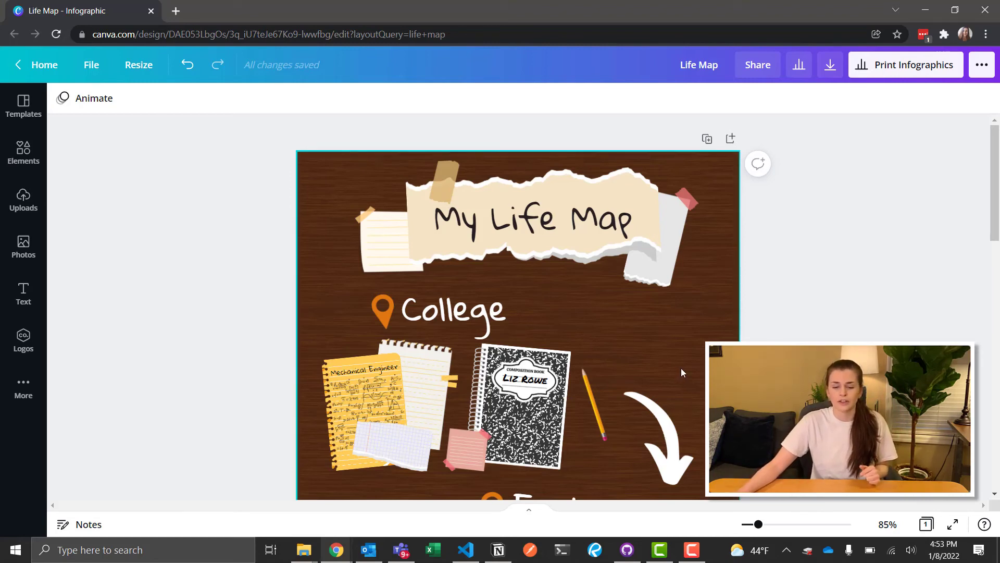
pyautogui.scroll(-5, 680, 367)
pyautogui.scroll(-3, 680, 371)
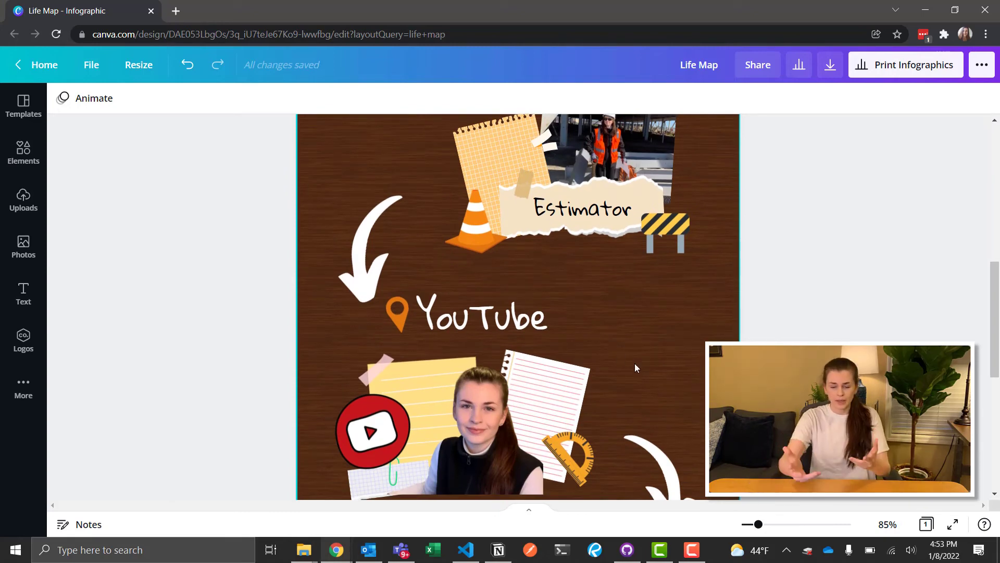
pyautogui.scroll(8, 631, 346)
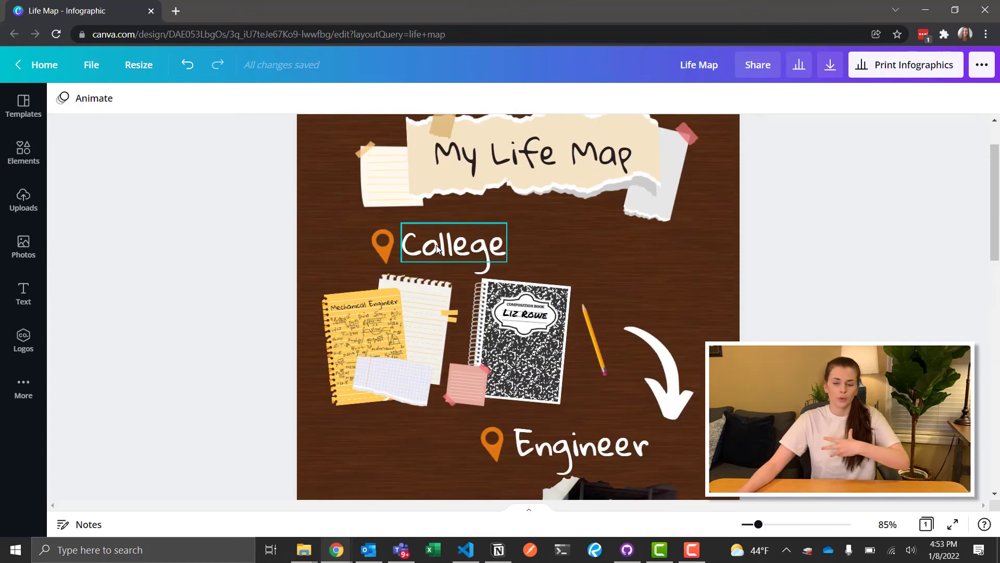
pyautogui.scroll(-4, 464, 355)
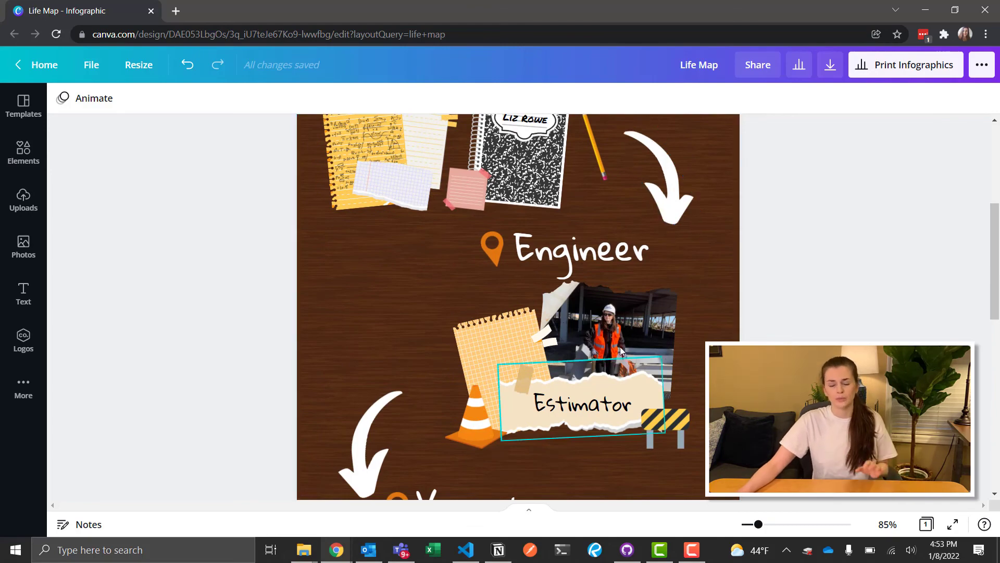
pyautogui.scroll(-4, 578, 401)
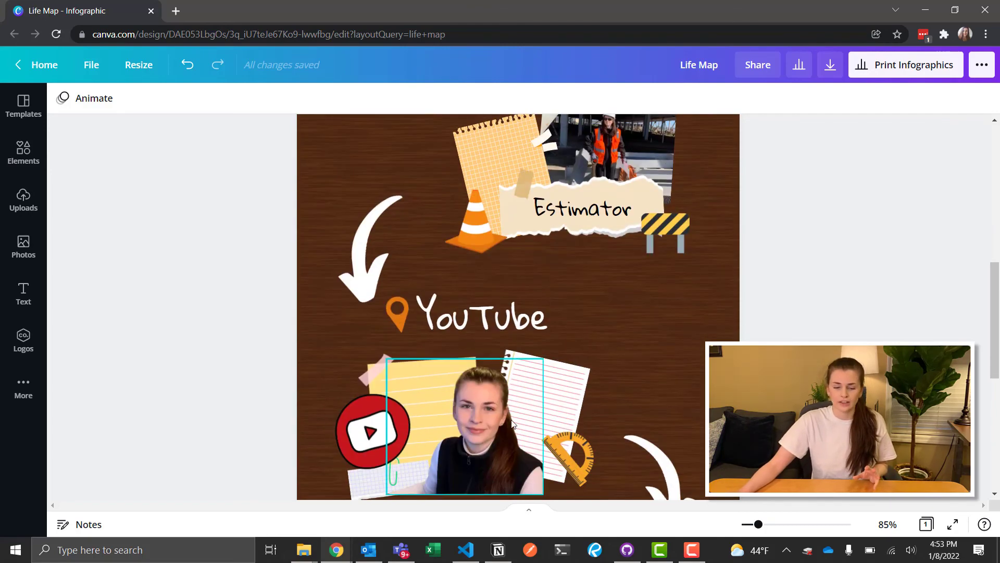
pyautogui.scroll(-4, 676, 352)
pyautogui.scroll(-3, 675, 352)
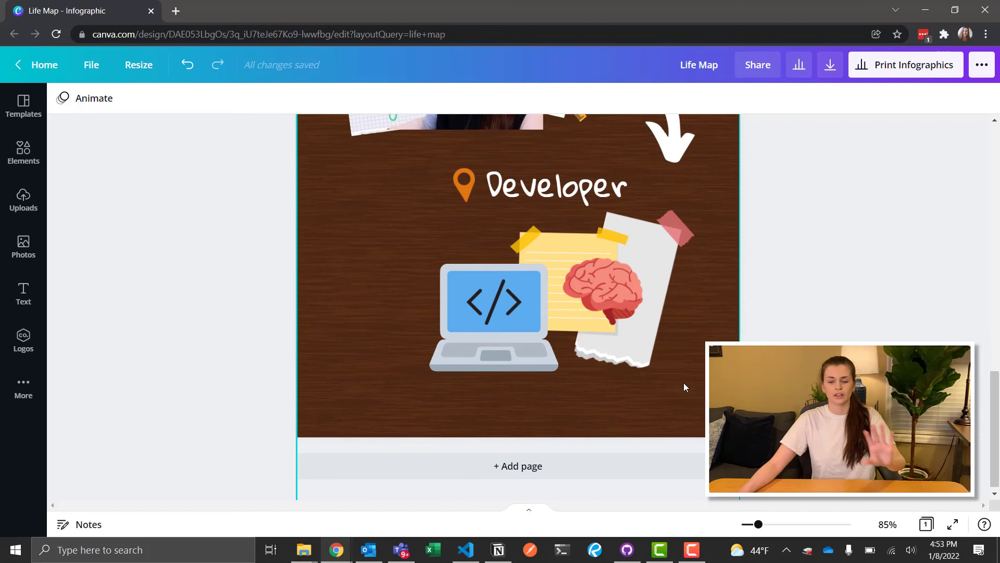